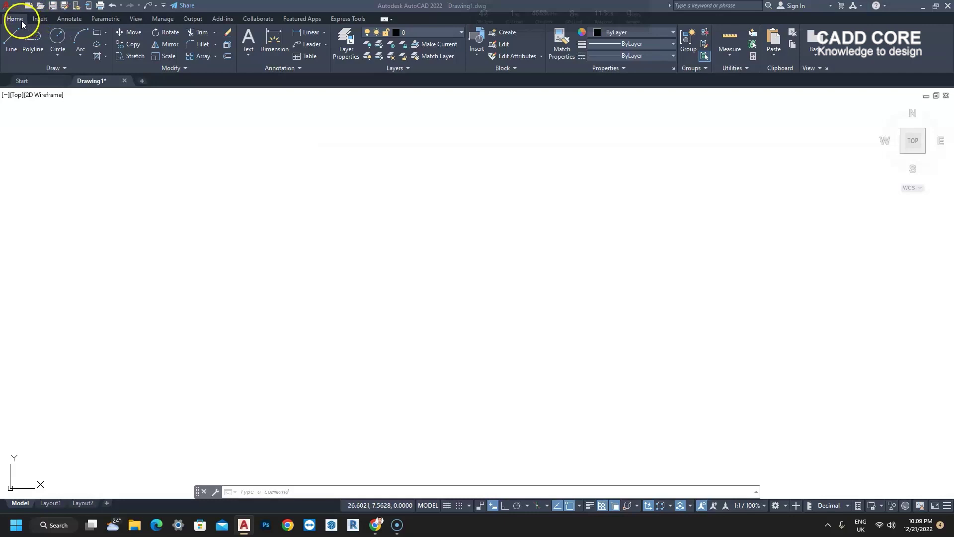
- Open the Express Tools alias editor for acad.pgp, browse the existing aliases, and start a new alias
left_click(343, 20)
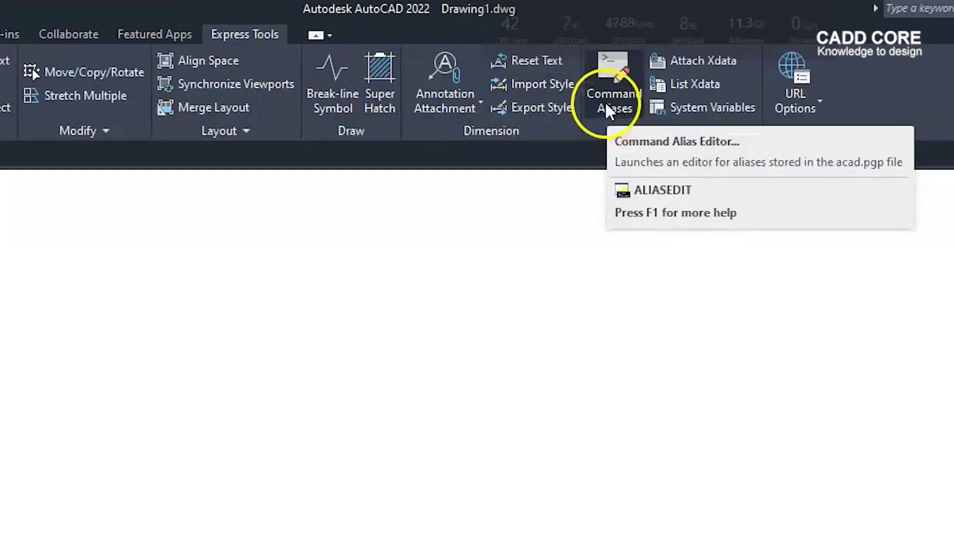
left_click(610, 84)
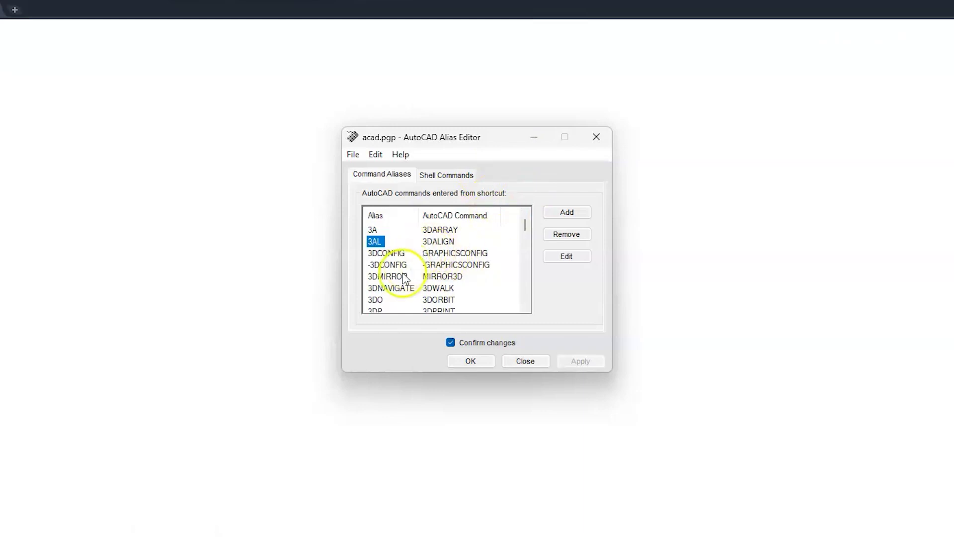
scroll(401, 271, "down", 2)
scroll(401, 271, "down", 1)
scroll(401, 271, "up", 2)
scroll(403, 270, "down", 3)
scroll(404, 268, "down", 3)
scroll(405, 266, "down", 2)
scroll(405, 266, "down", 1)
scroll(403, 266, "down", 2)
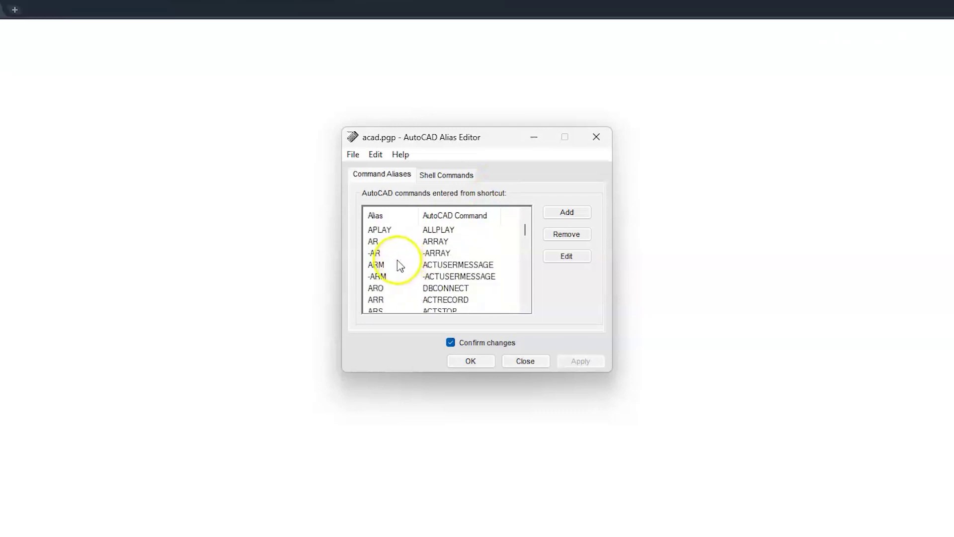
scroll(435, 260, "down", 3)
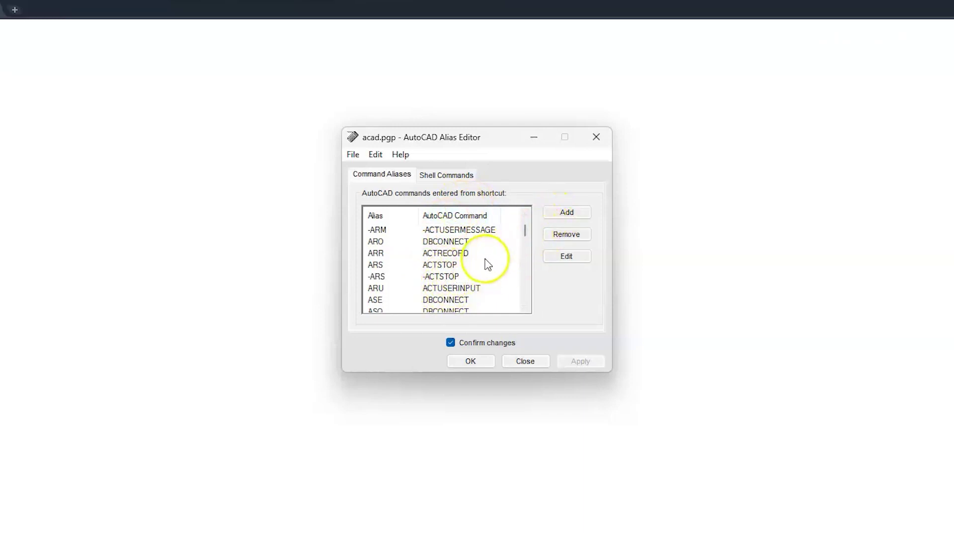
left_click(568, 213)
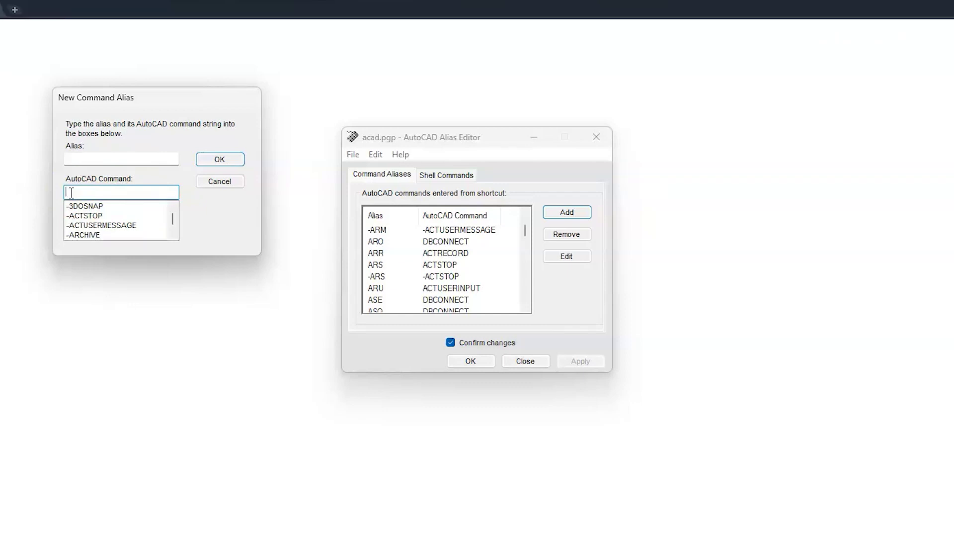
- Define the new alias HD for the HIDEOBJECTS command
type("H")
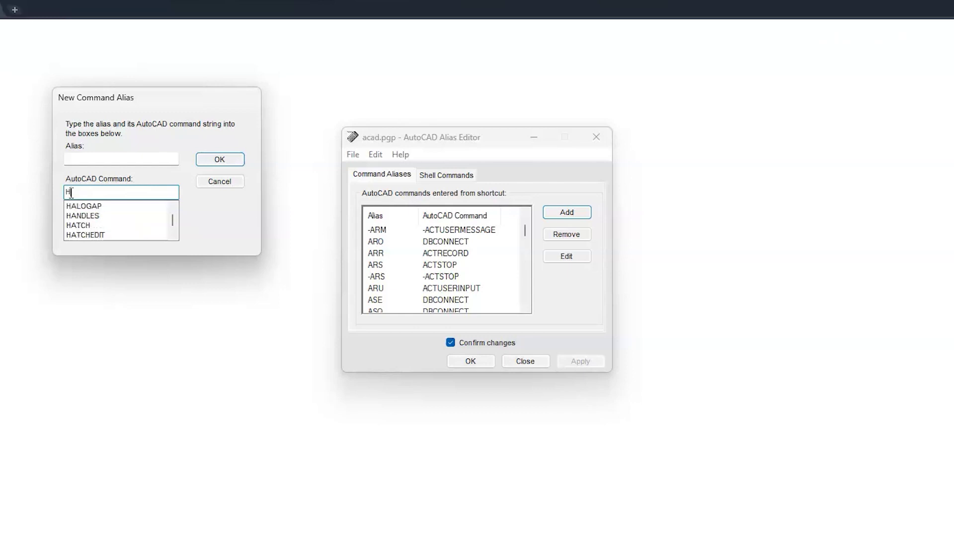
type("I")
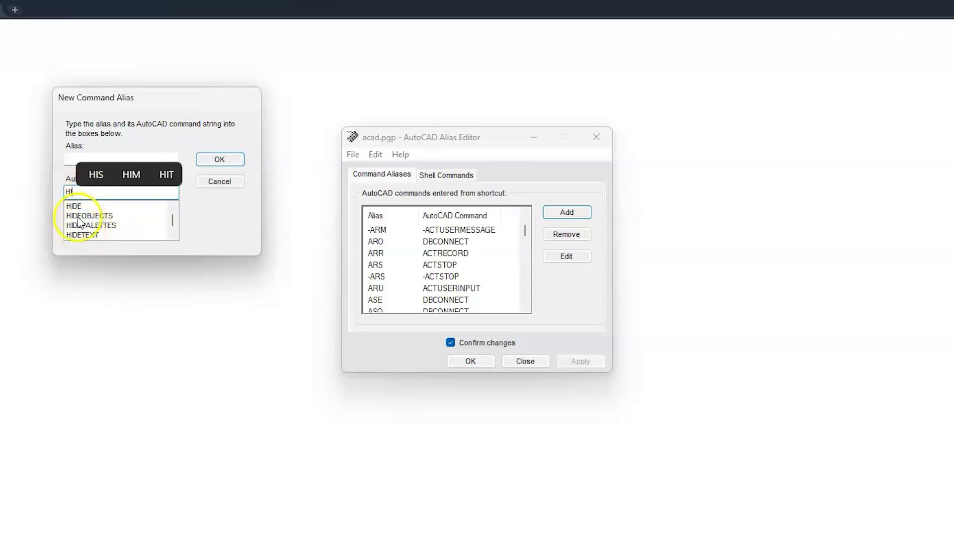
left_click(78, 216)
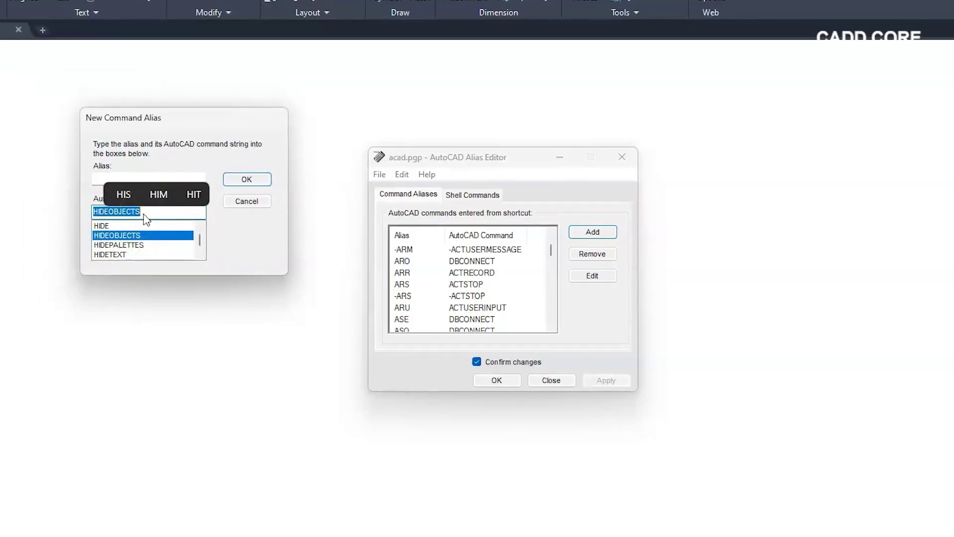
left_click(112, 180)
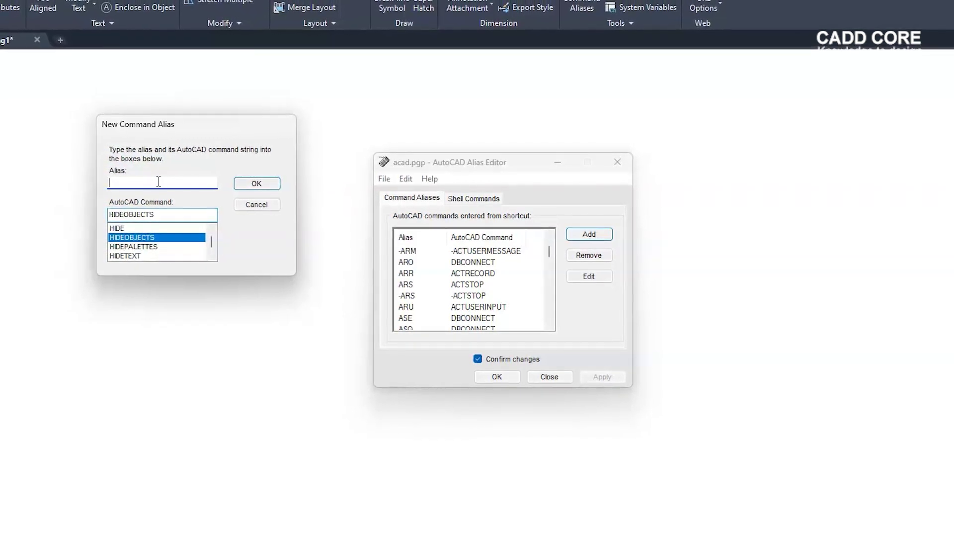
type("H")
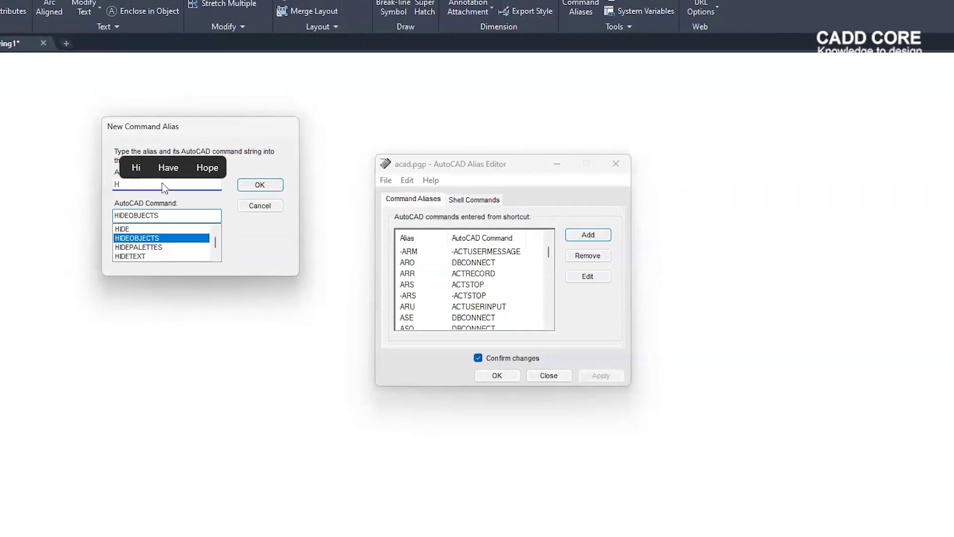
type("D")
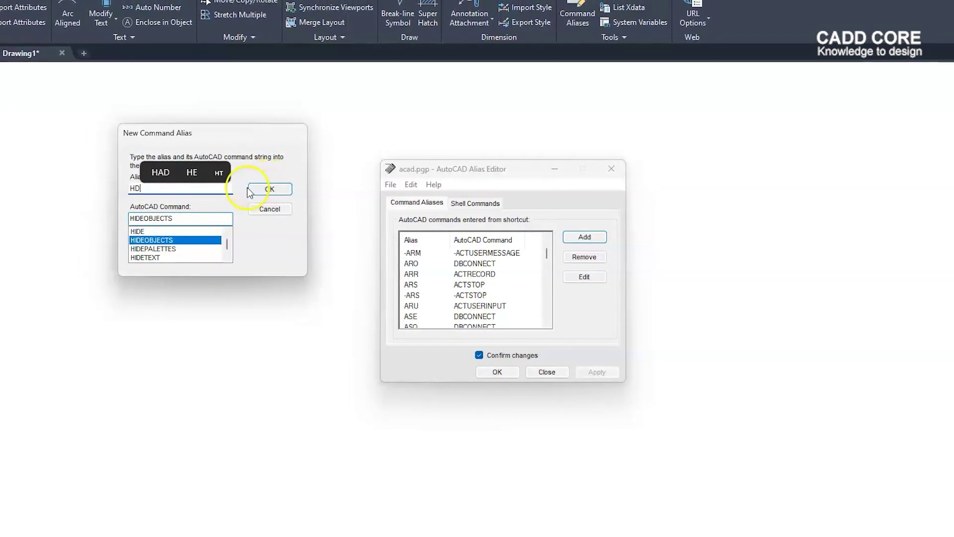
left_click(269, 190)
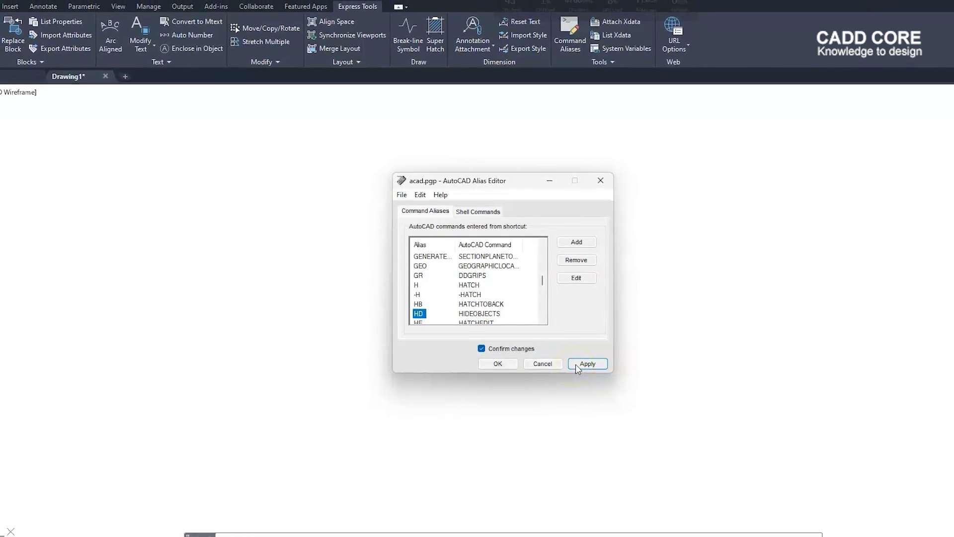
- Apply the HD alias, overwrite acad.pgp, and close the alias editor
left_click(577, 365)
left_click(498, 327)
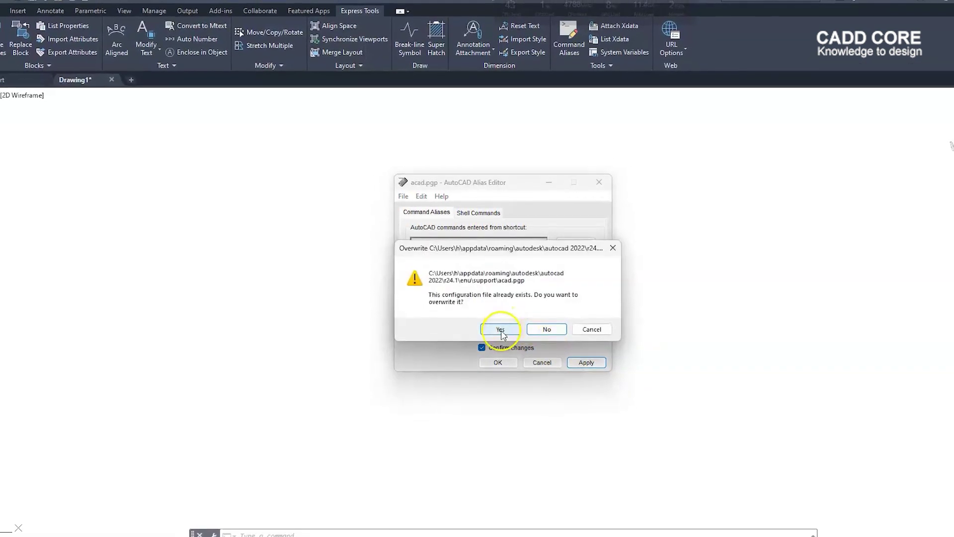
left_click(570, 318)
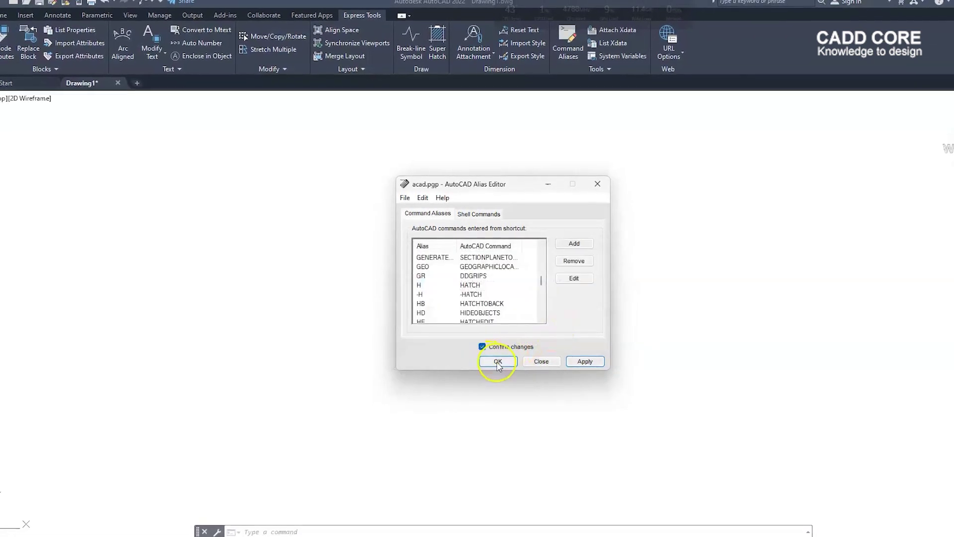
left_click(497, 362)
left_click(580, 319)
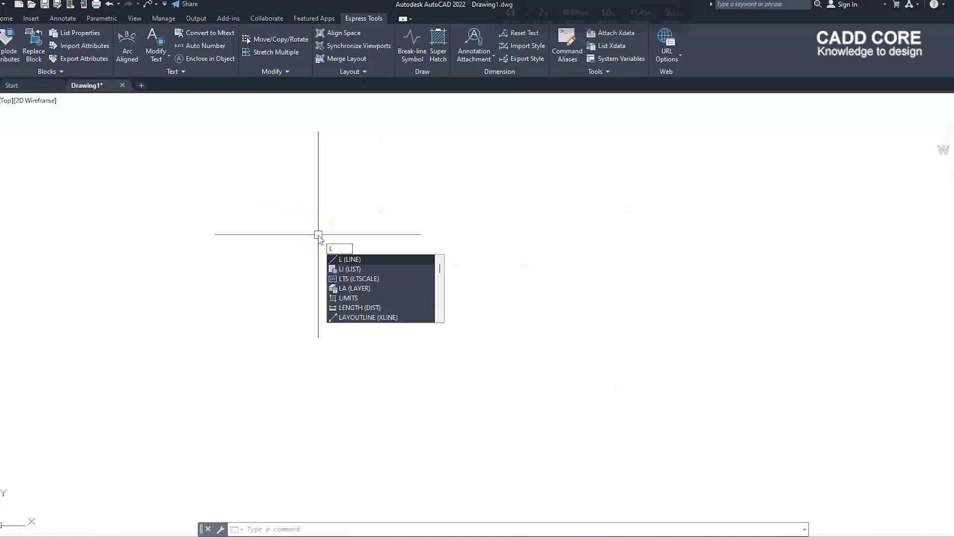
- Draw an irregular outline of eight connected line segments with LINE
key("Return")
left_click(341, 265)
left_click(489, 241)
left_click(487, 191)
left_click(356, 223)
left_click(341, 275)
left_click(509, 283)
left_click(509, 182)
left_click(310, 186)
left_click(380, 301)
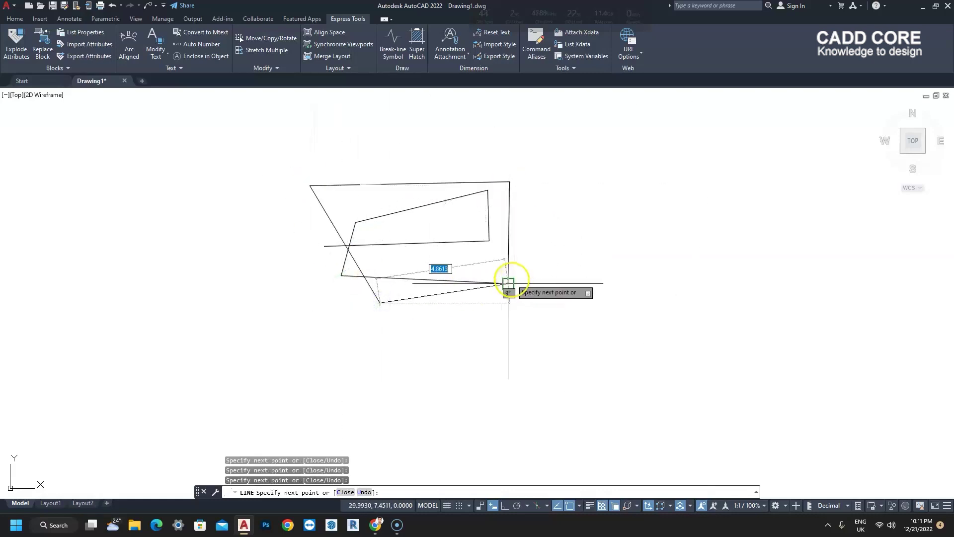
key("Escape")
- Zoom out and window-select all the outline lines
scroll(502, 318, "down", 4)
left_click(531, 334)
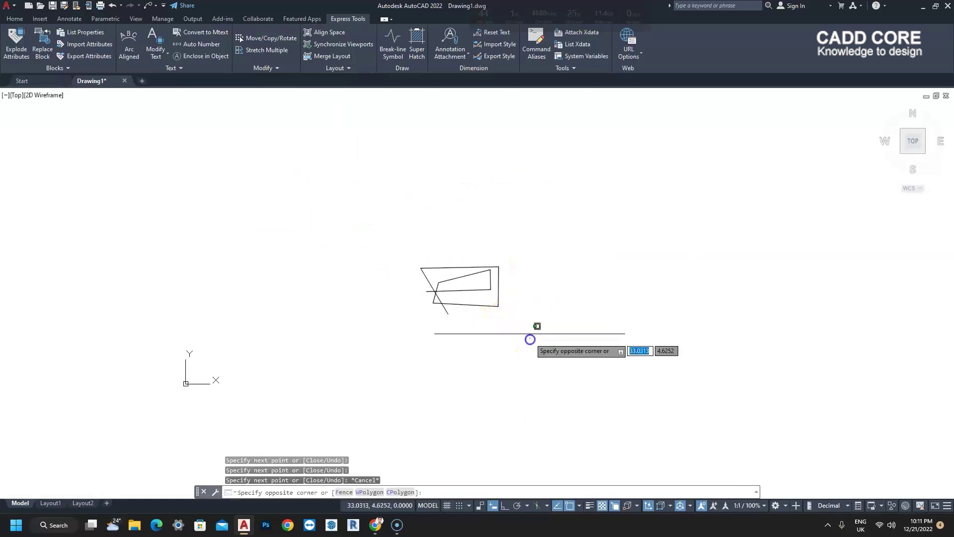
left_click(377, 262)
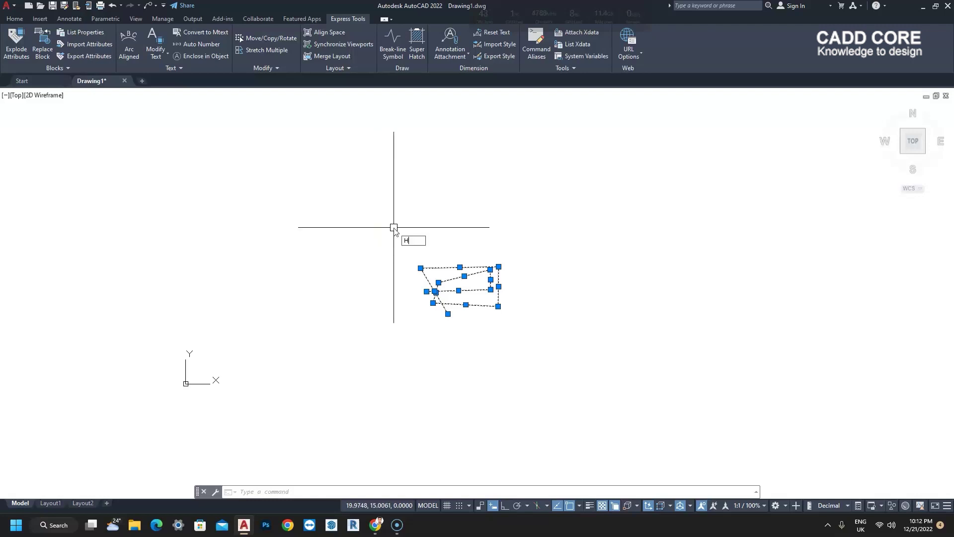
- Hide the selected outline lines with the HD alias, then undo the hide
type("D")
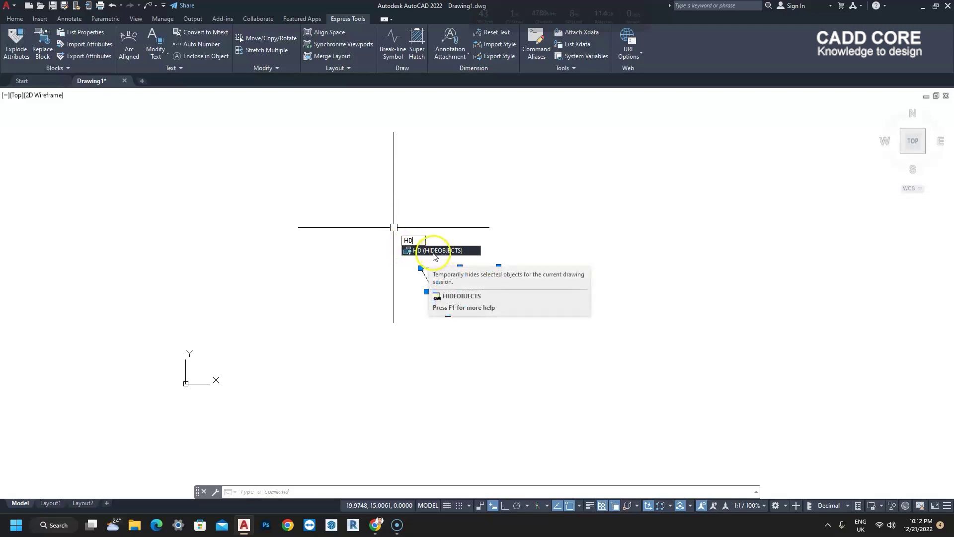
key("Return")
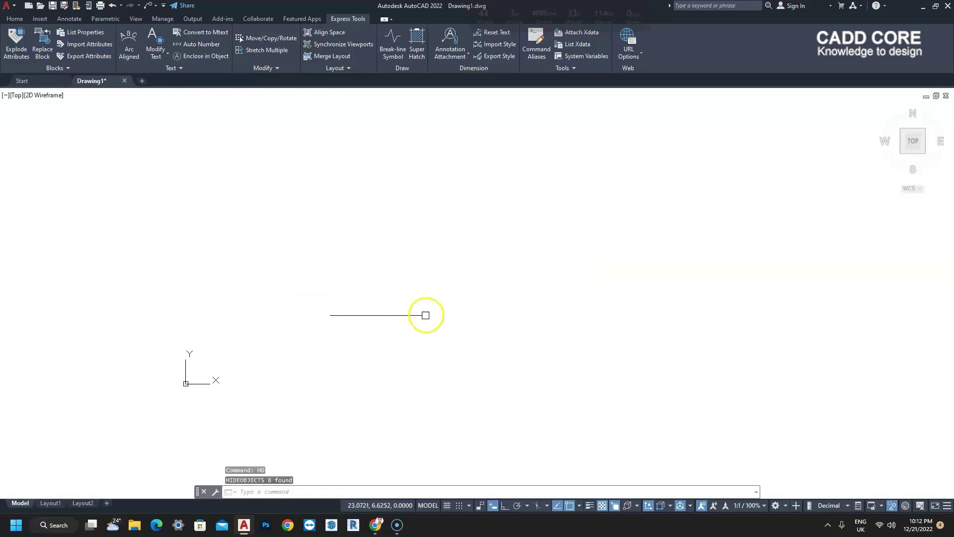
key("ctrl+z")
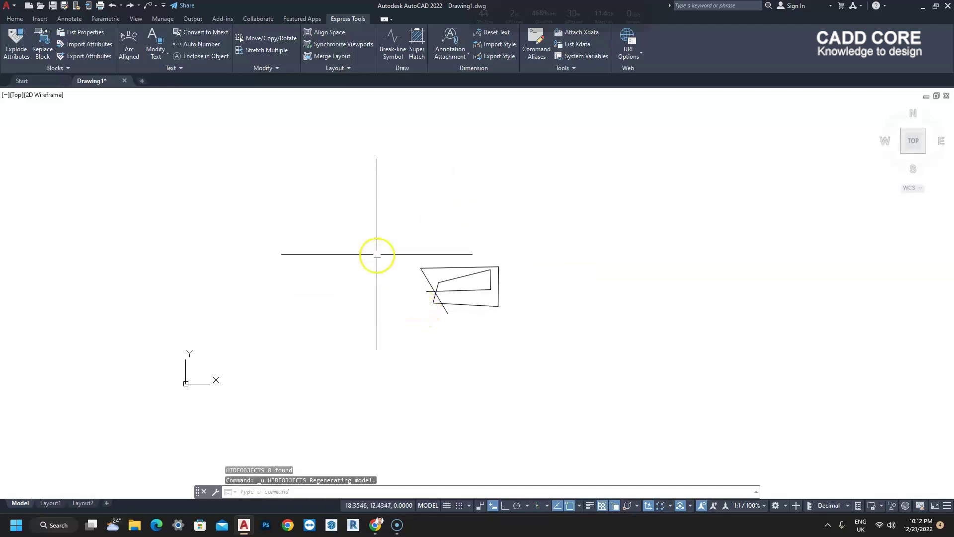
- Run HD again and hide the six lines caught in a crossing window
type("i")
key("Return")
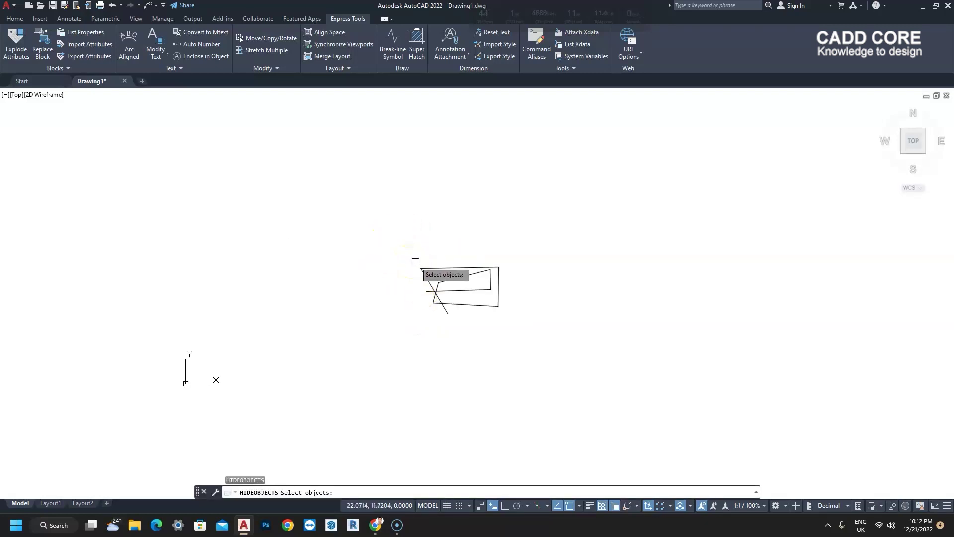
left_click(508, 320)
left_click(471, 235)
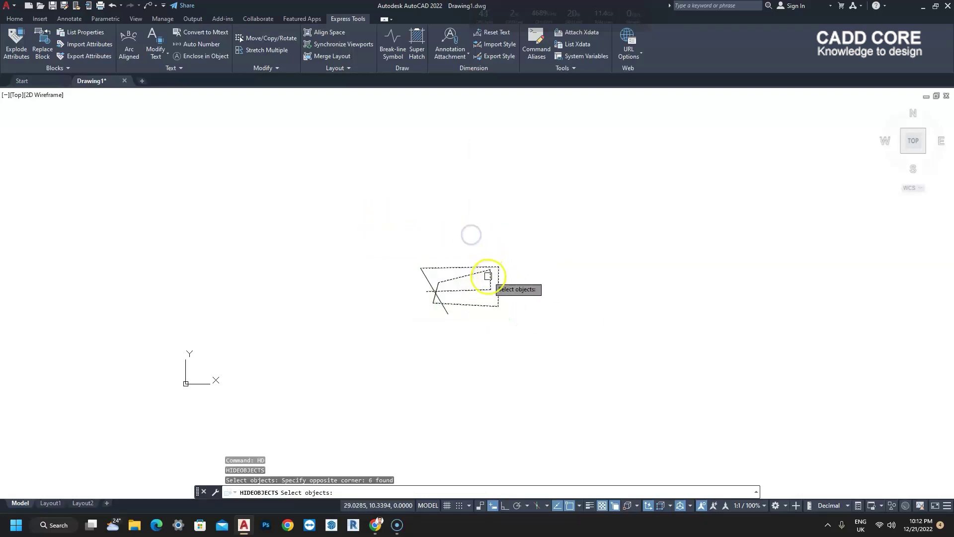
key("Return")
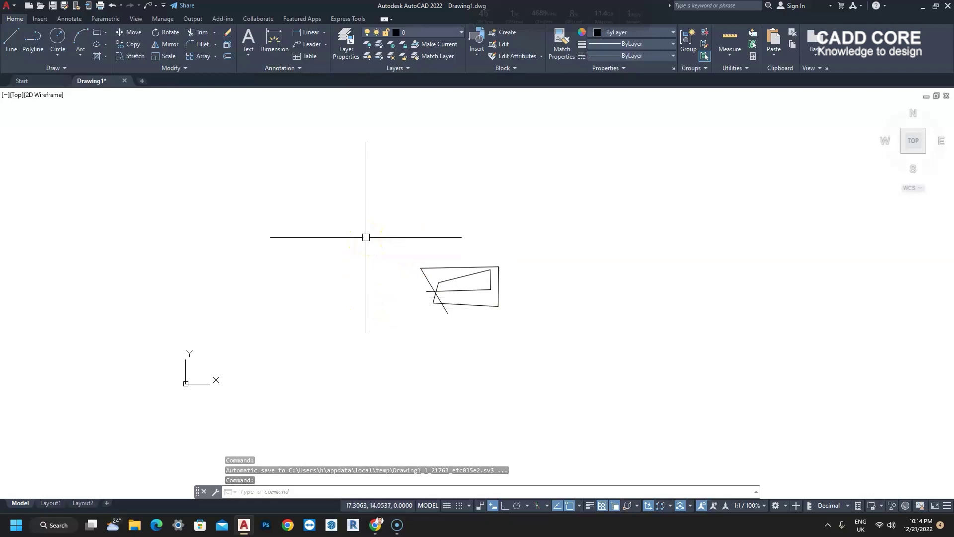
- Reopen the alias editor and start a new alias with SELECTSIMILAR as its command
left_click(348, 20)
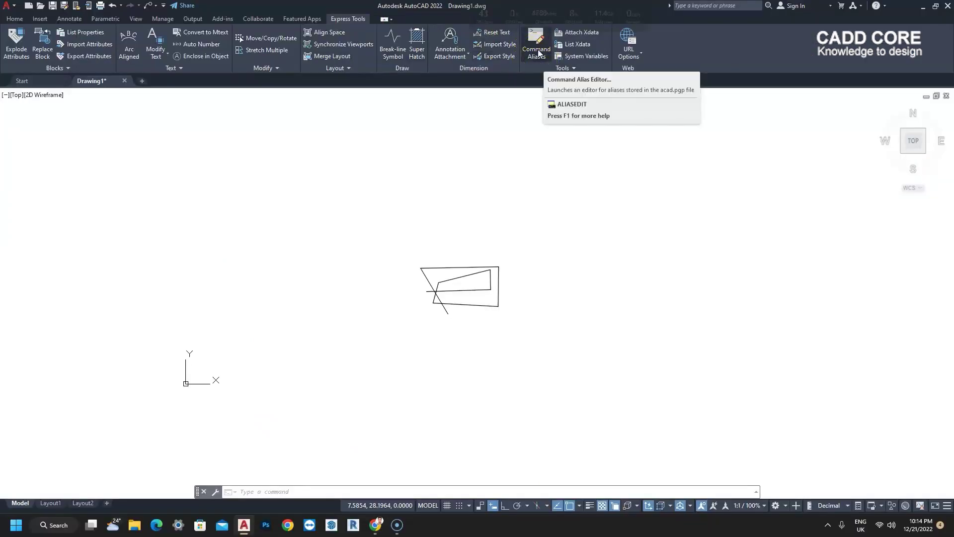
left_click(539, 53)
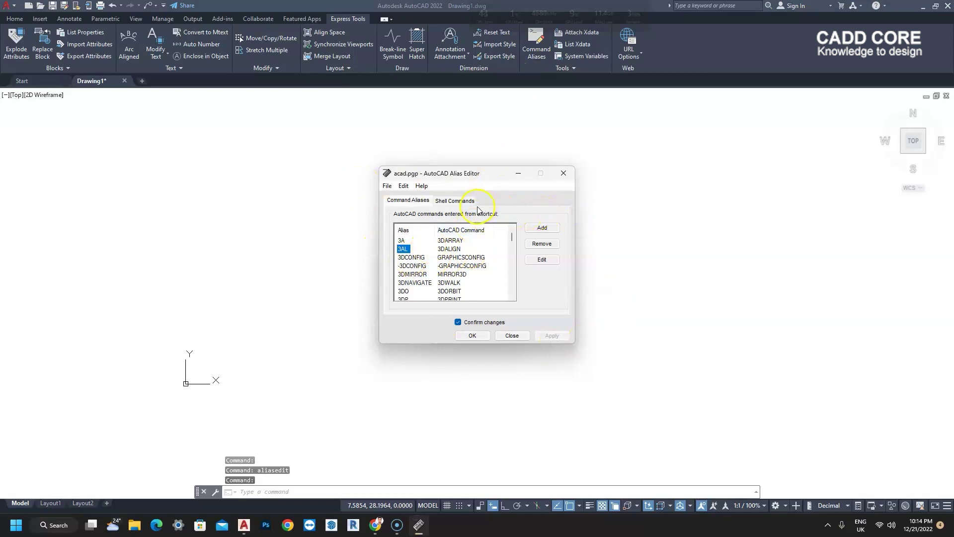
left_click(542, 229)
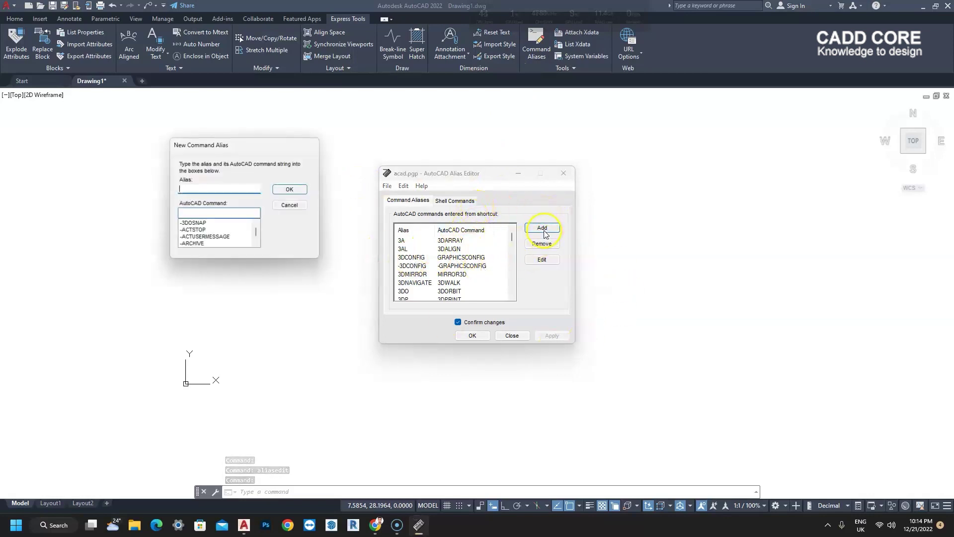
left_click(203, 214)
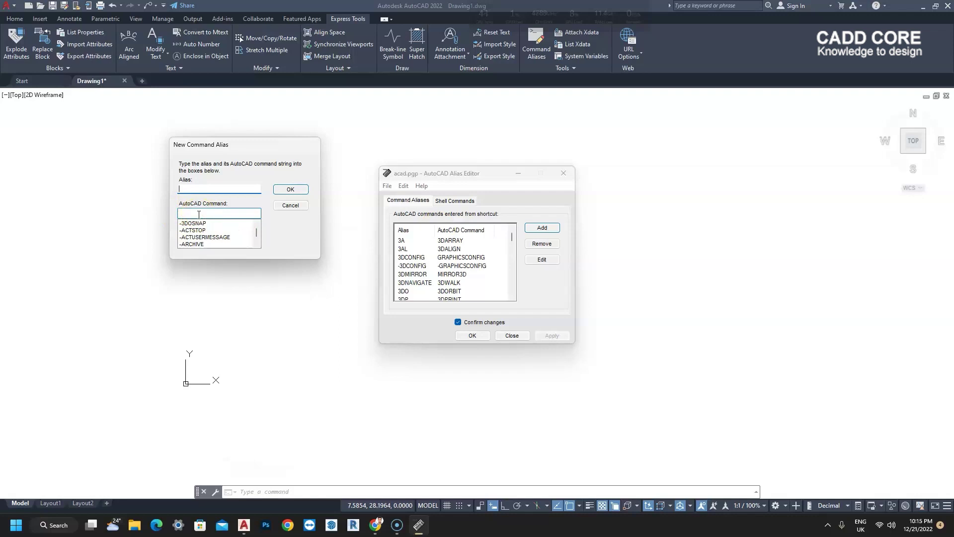
left_click(191, 215)
type("SE")
left_click(211, 231)
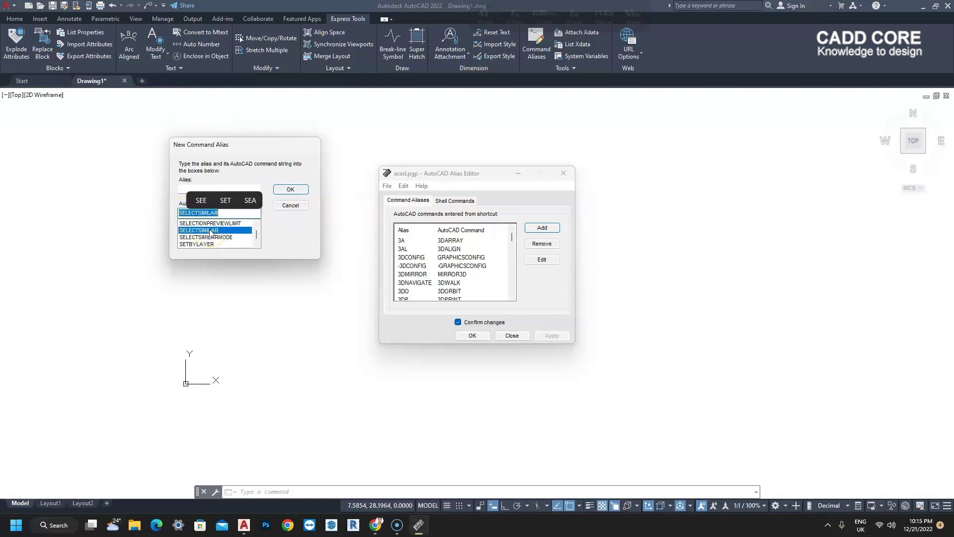
- Enter SS as the alias name for SELECTSIMILAR and confirm it
left_click(202, 188)
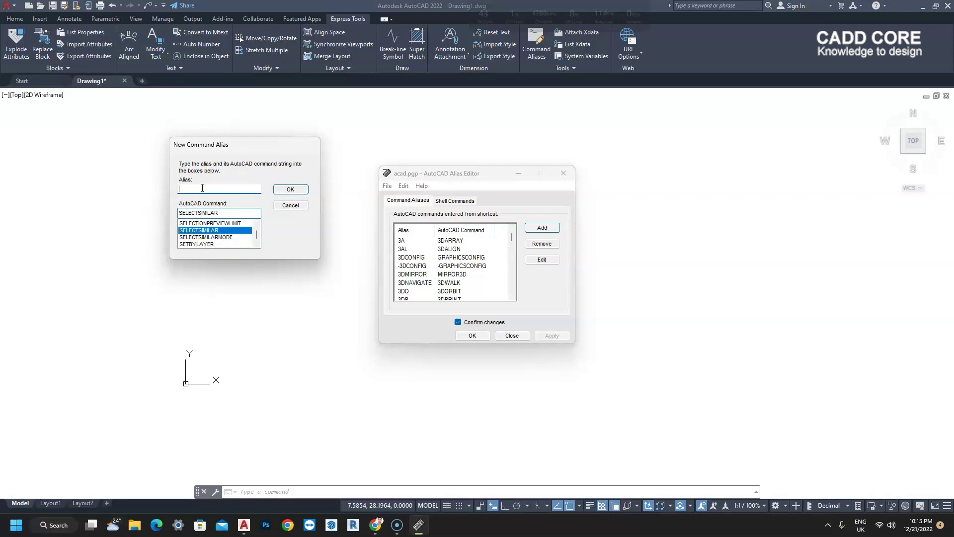
type("SS")
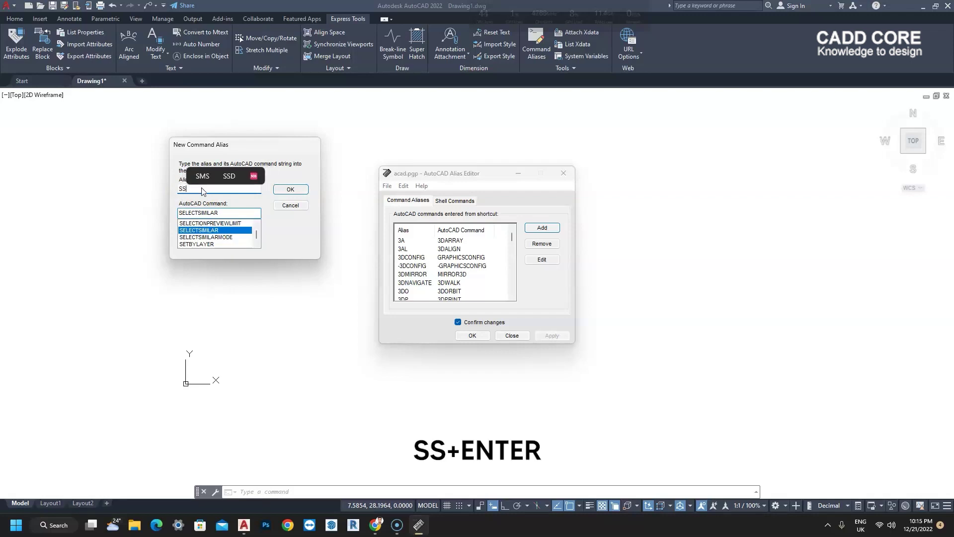
left_click(265, 193)
- Apply the changes, overwrite acad.pgp, and close the alias editor
left_click(547, 336)
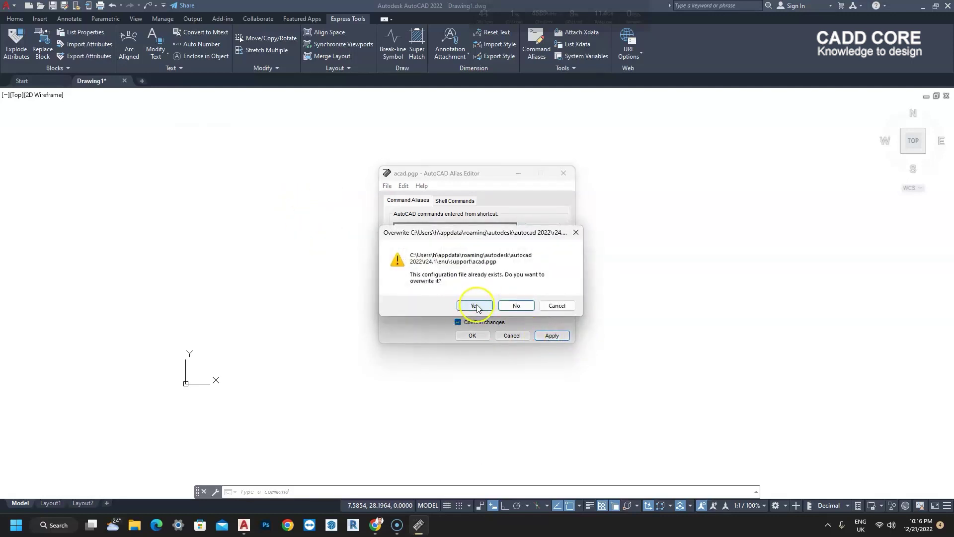
left_click(476, 306)
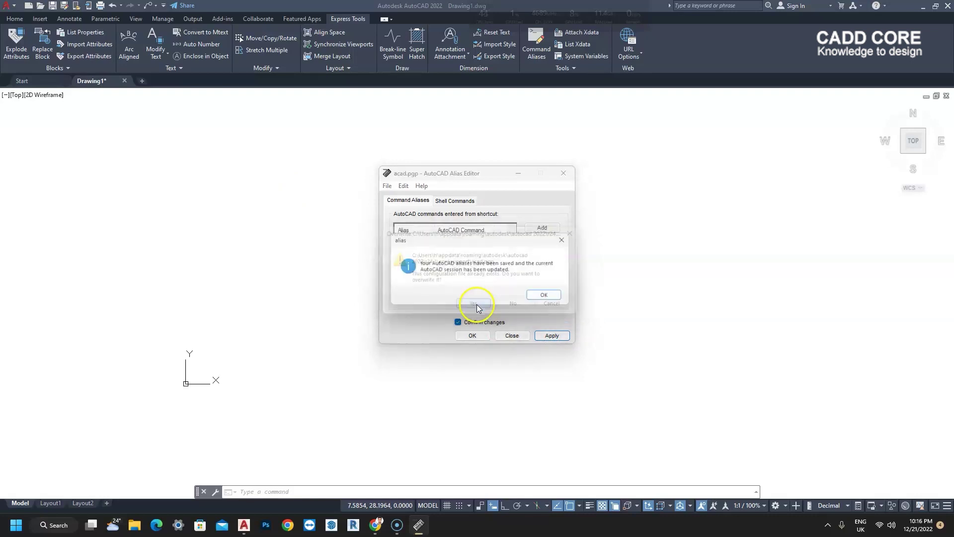
left_click(549, 295)
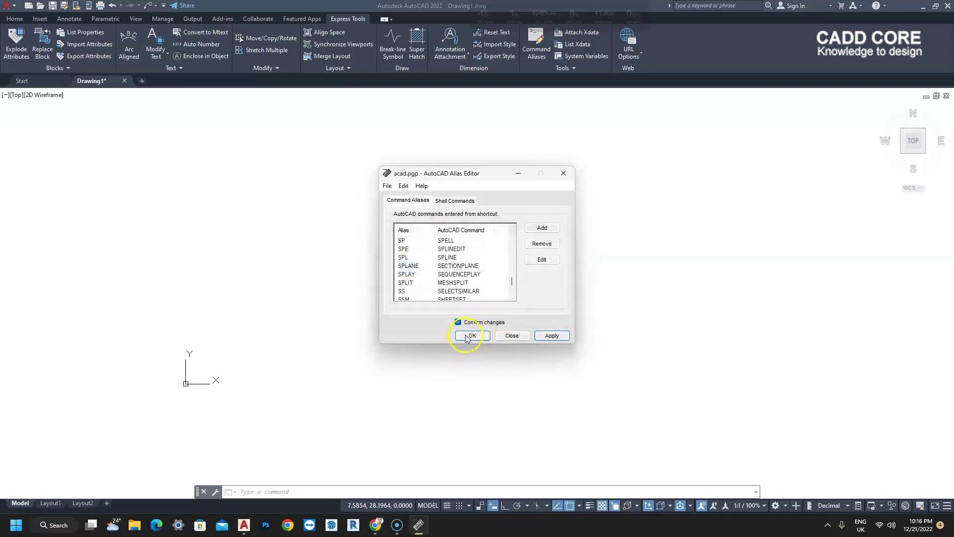
left_click(470, 336)
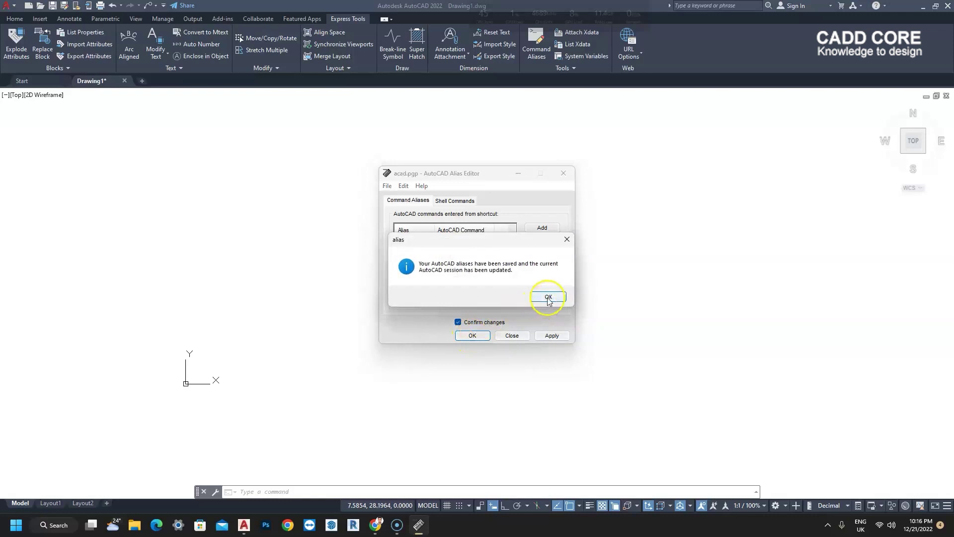
left_click(543, 297)
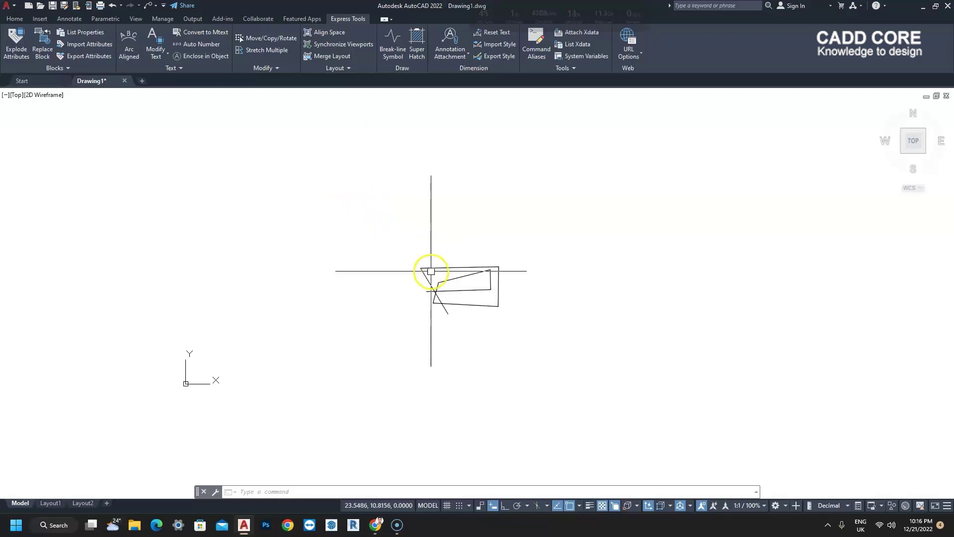
- Run SS on the slanted line to select all similar lines, then clear the selection
type("ss")
key("Return")
key("Escape")
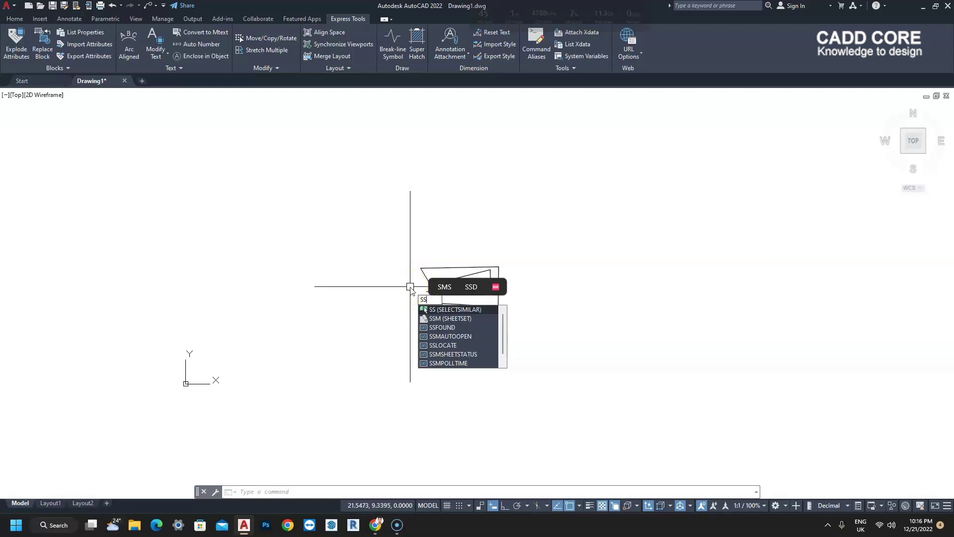
key("Return")
left_click(420, 276)
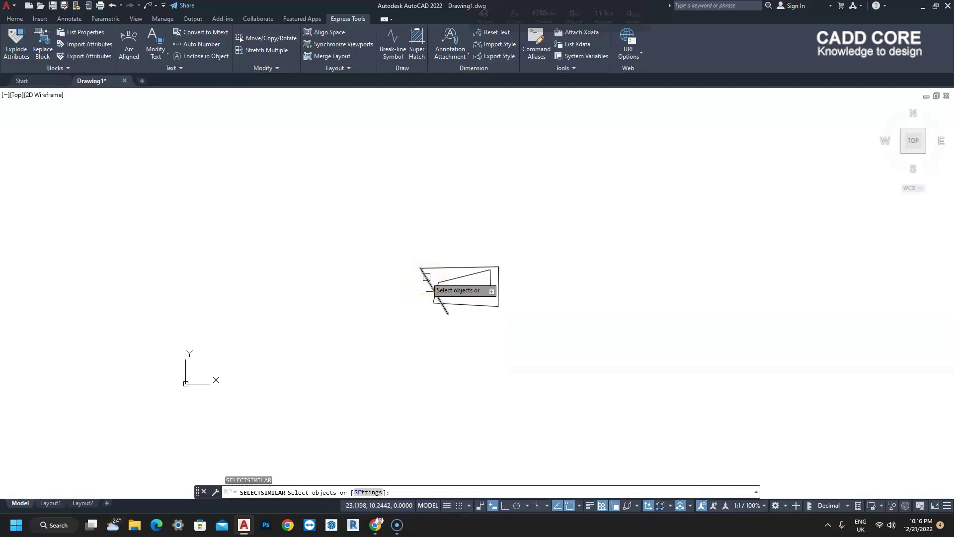
left_click(426, 277)
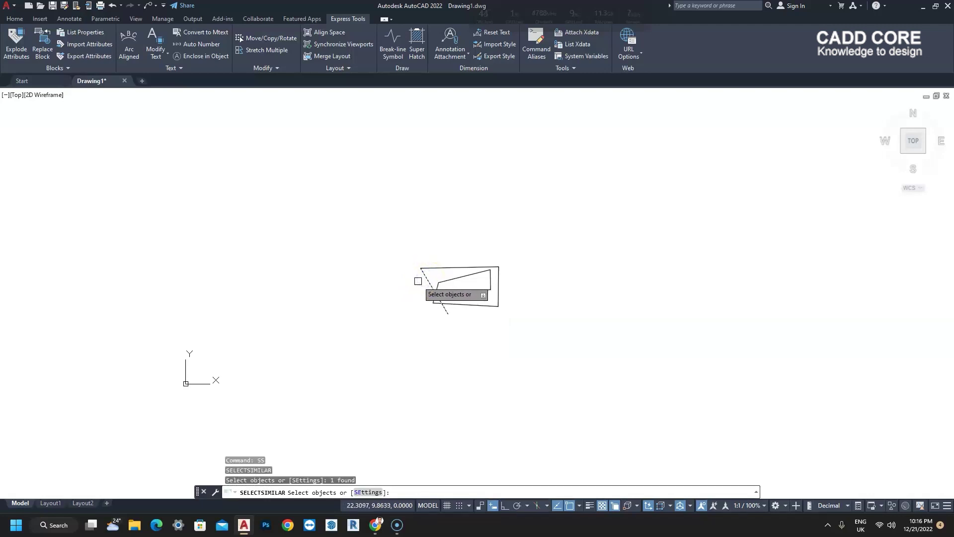
key("Return")
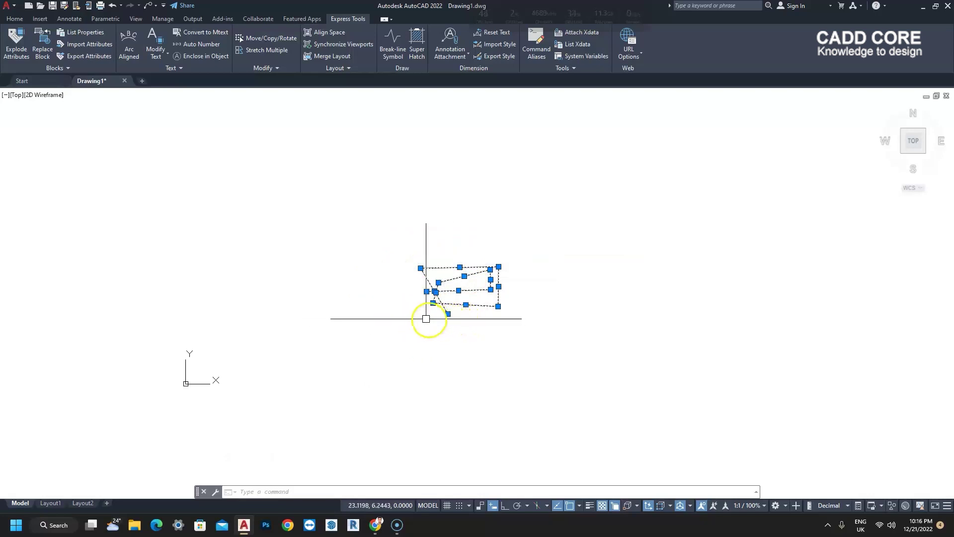
key("Escape")
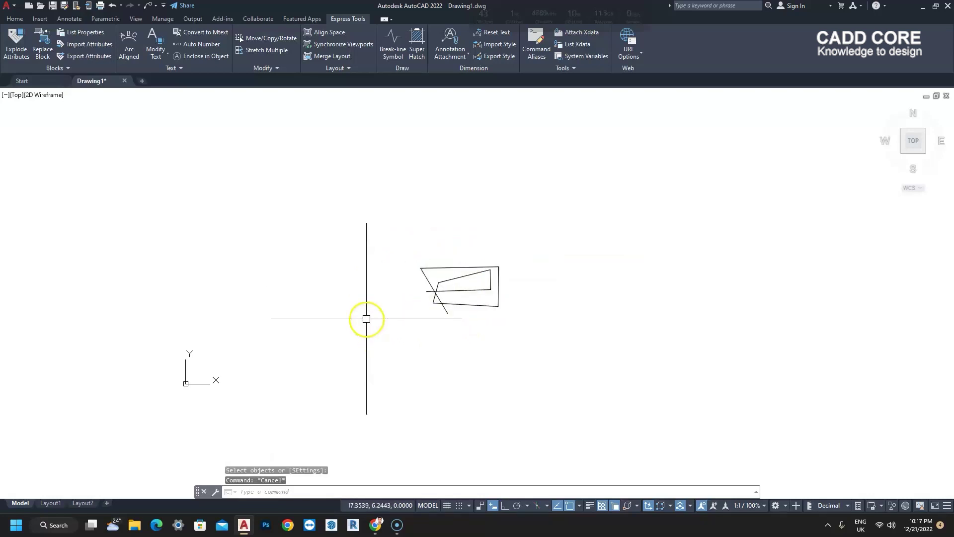